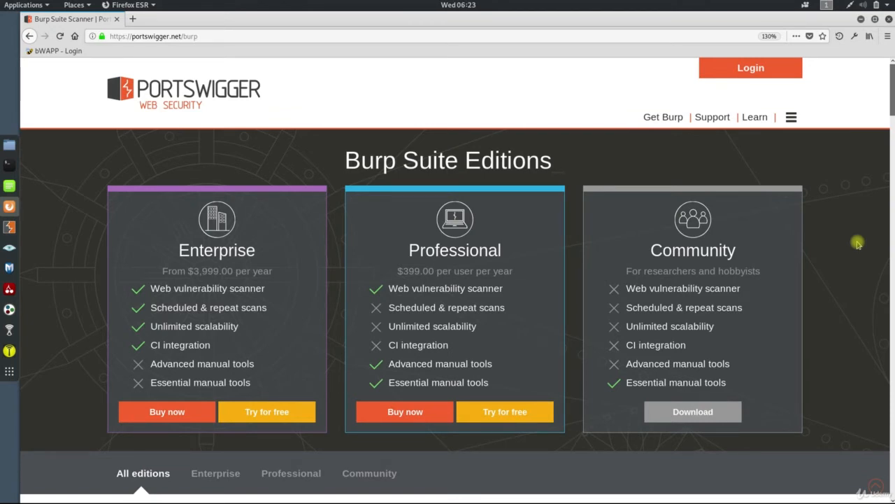
Compare the Burp Suite editions on the PortSwigger page and open the Community edition's download page
scroll(858, 243, down, 5)
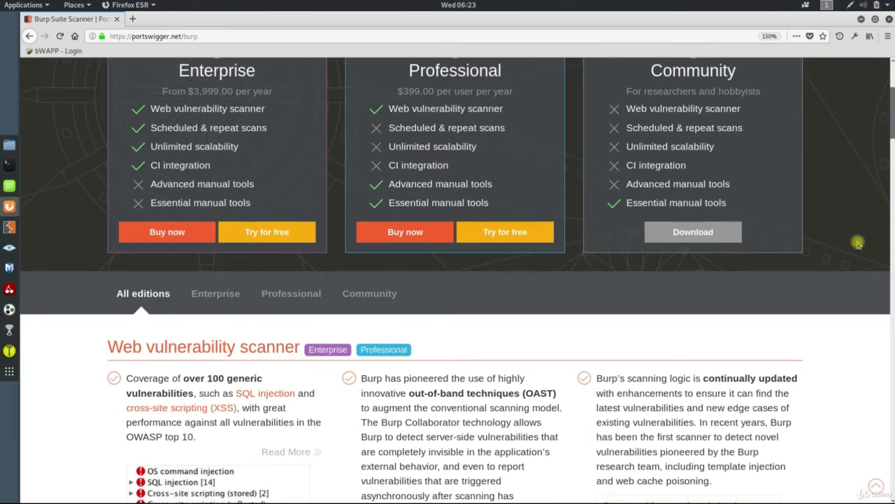
scroll(857, 242, up, 5)
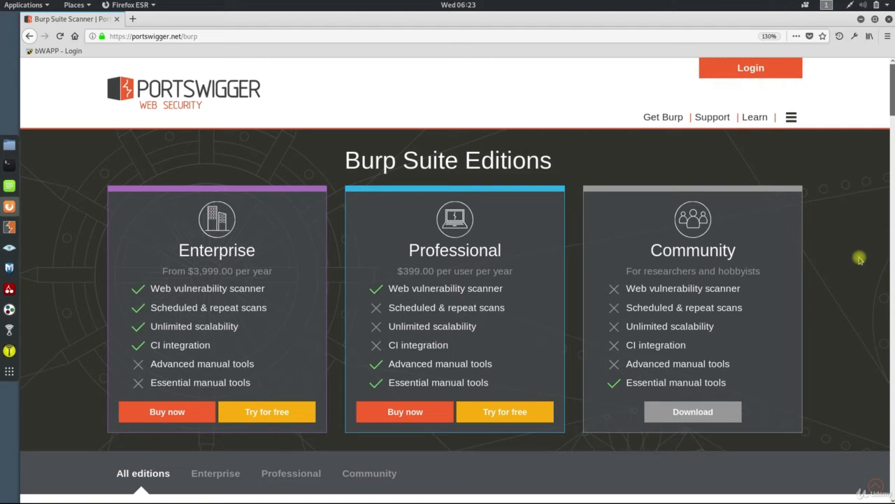
click(695, 413)
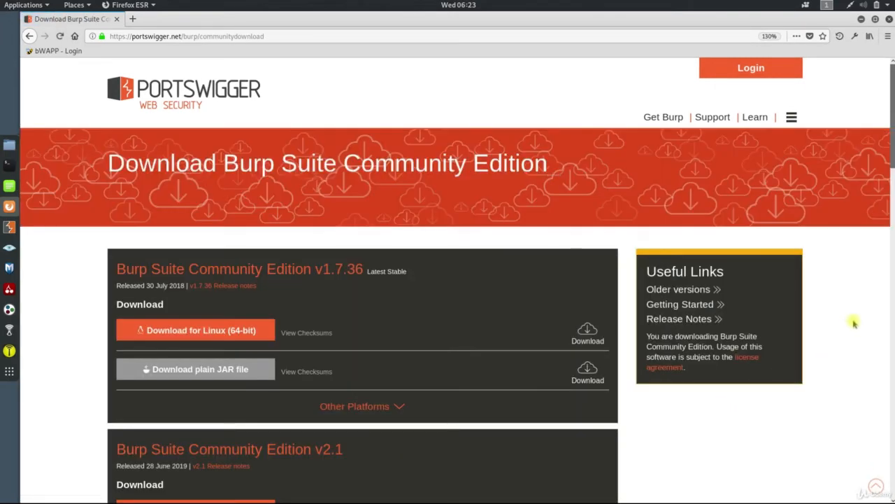
Expand the other-platform downloads for Burp Suite Community Edition v1.7.36 and v2.1 and review the available installers
scroll(842, 312, down, 4)
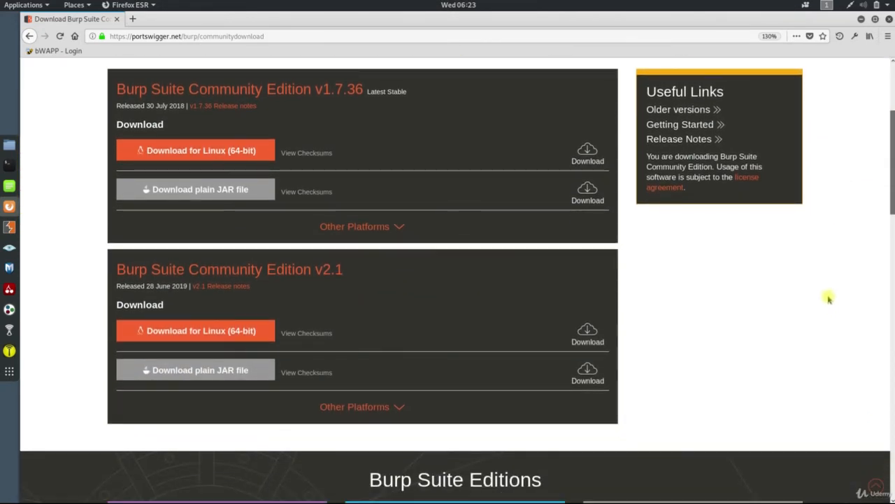
click(384, 228)
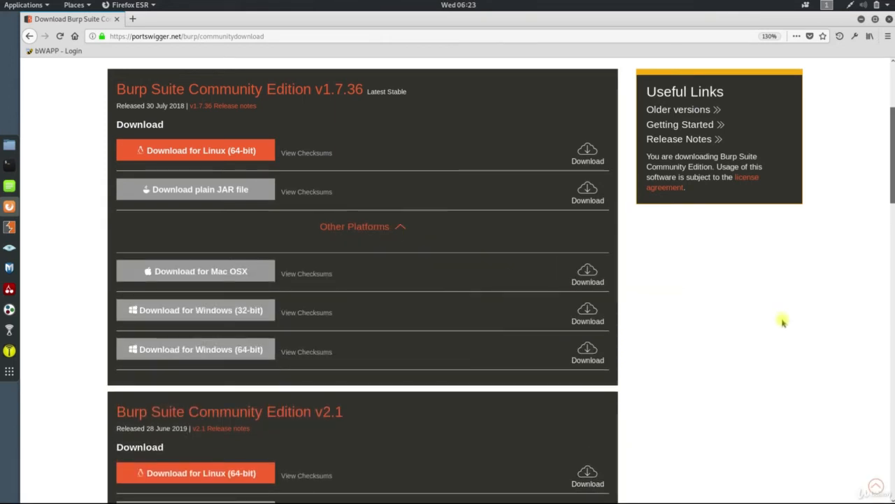
scroll(782, 321, down, 1)
scroll(781, 321, down, 3)
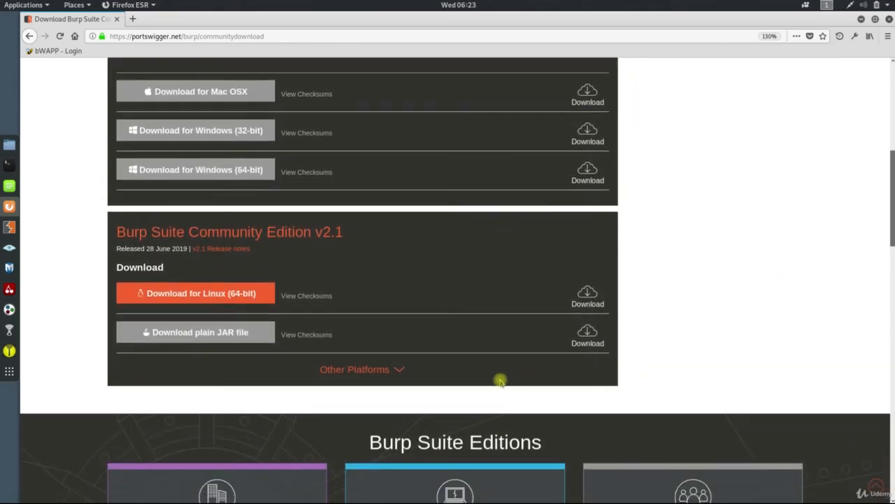
click(386, 371)
scroll(778, 290, down, 2)
scroll(779, 289, up, 5)
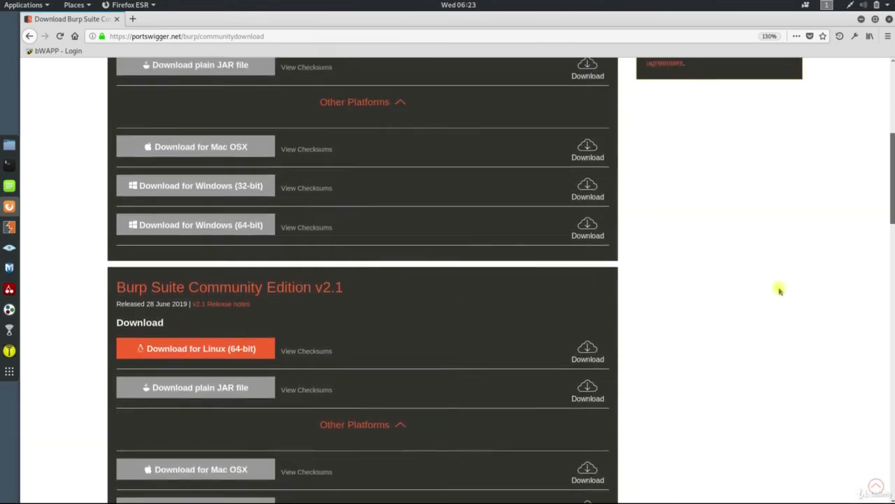
scroll(794, 303, down, 1)
scroll(801, 307, up, 1)
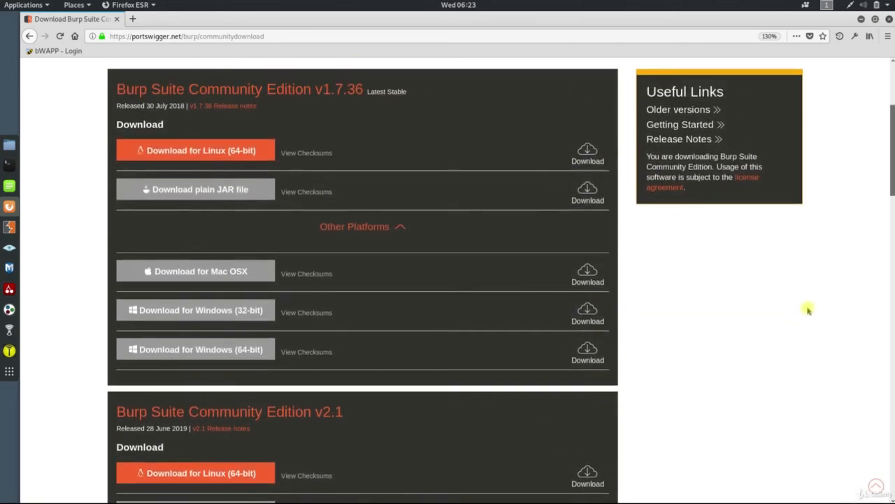
scroll(810, 307, up, 1)
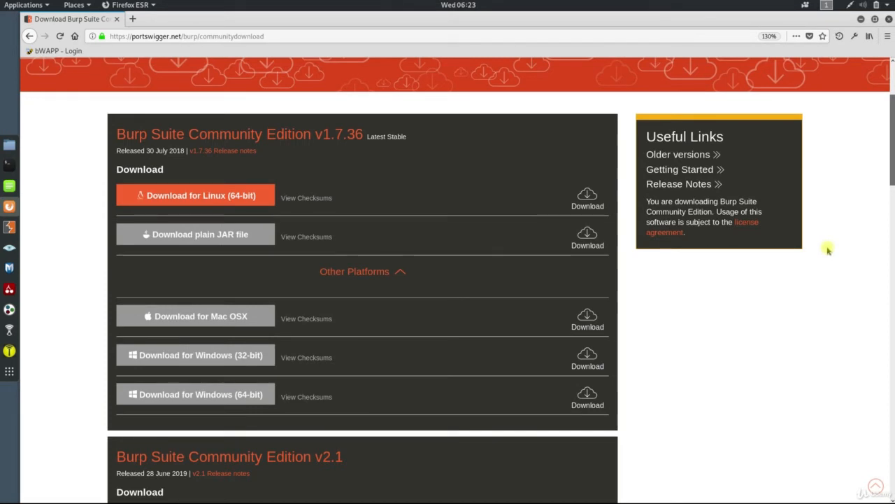
Switch to Burp Suite Community Edition, start a temporary project with Burp defaults, and hide the Professional issue activity and upgrade notice
click(861, 19)
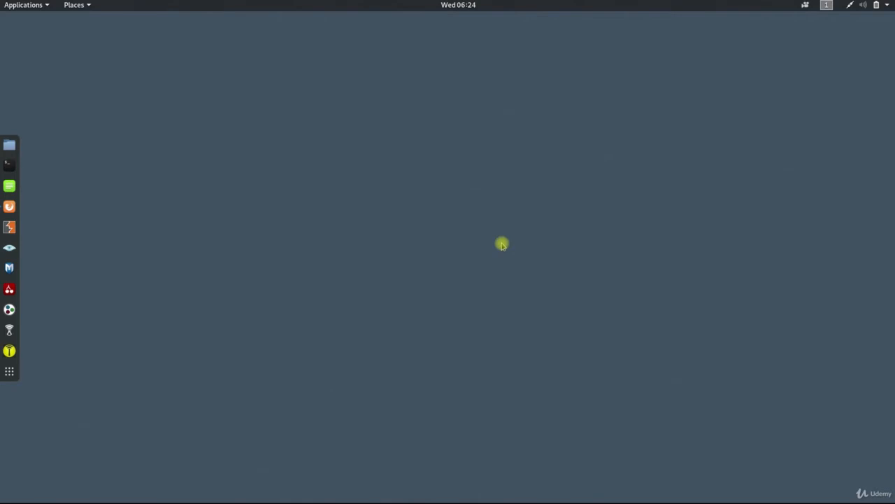
click(10, 227)
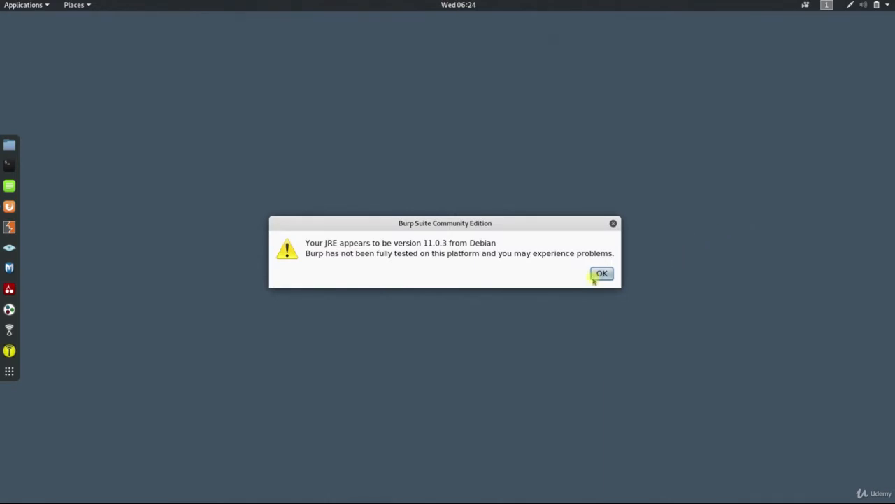
click(600, 274)
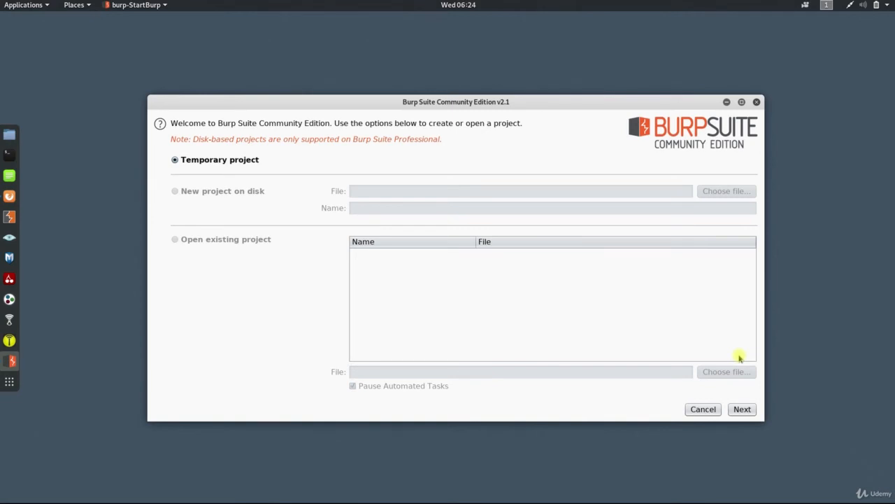
click(743, 409)
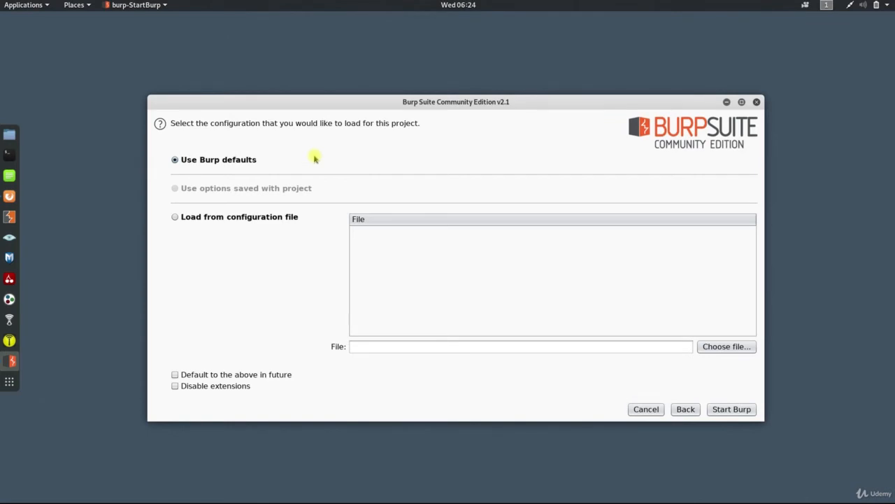
click(742, 411)
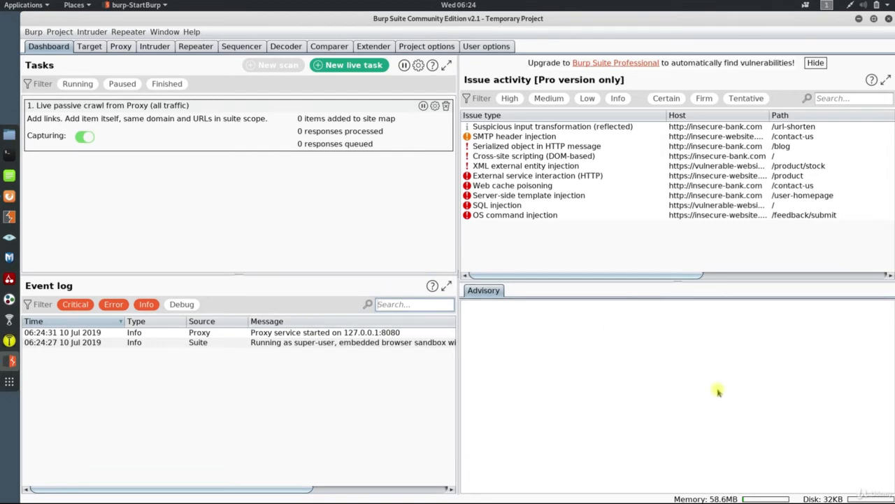
click(821, 63)
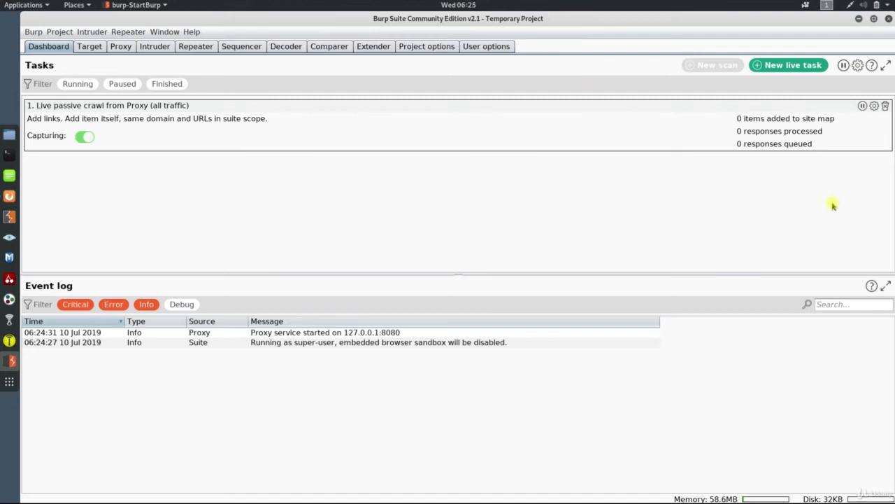
View the Target site map and the Proxy intercept view, switching interception off and back on
click(88, 46)
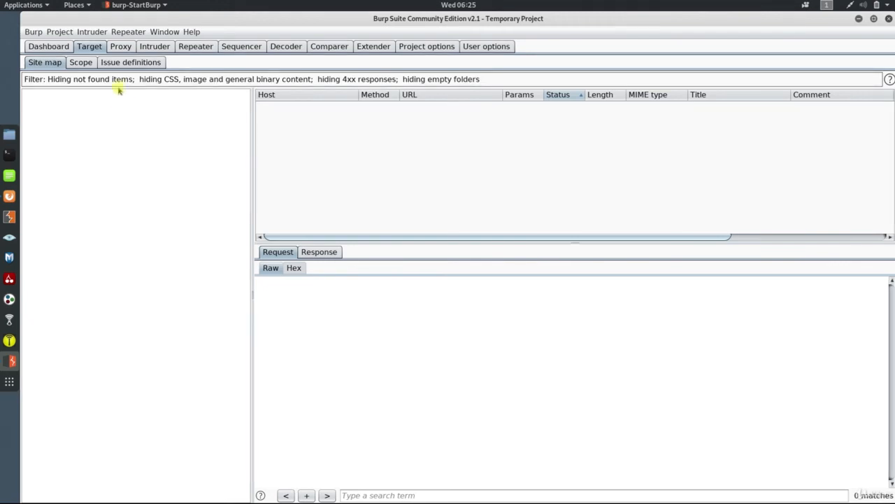
click(120, 47)
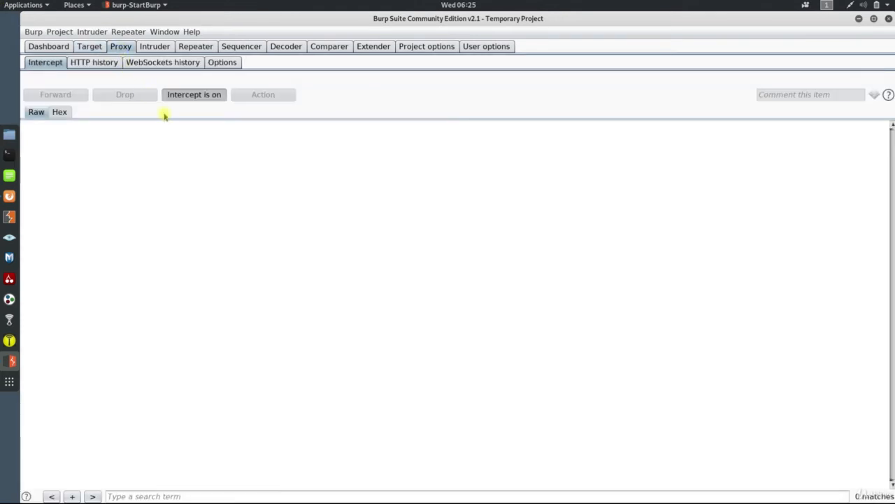
click(200, 96)
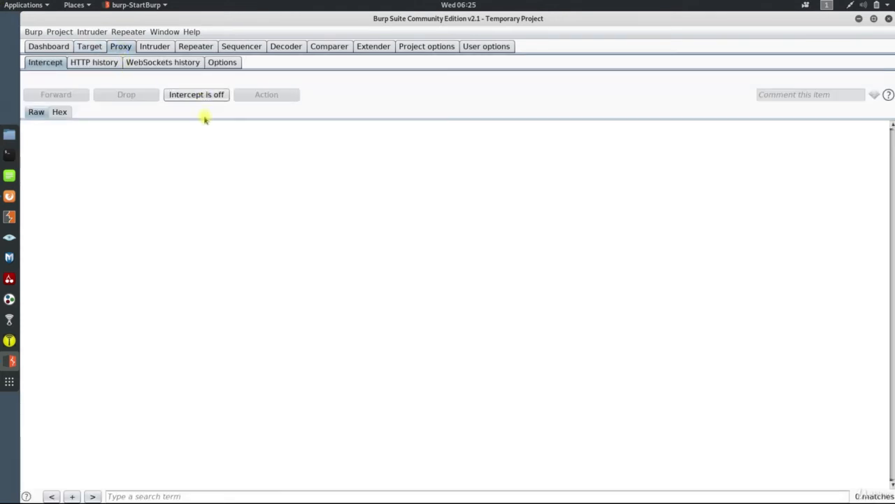
click(199, 98)
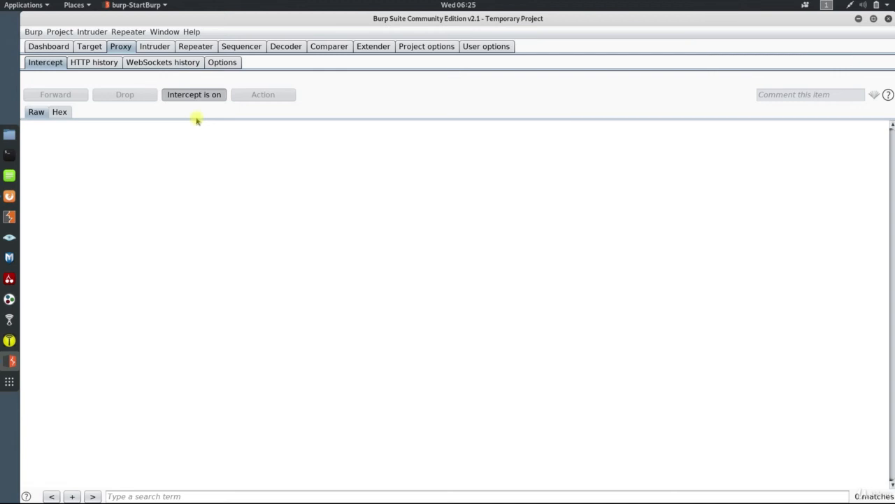
Look over the Intruder, Repeater, Sequencer, Decoder and Comparer tools one after another
click(153, 48)
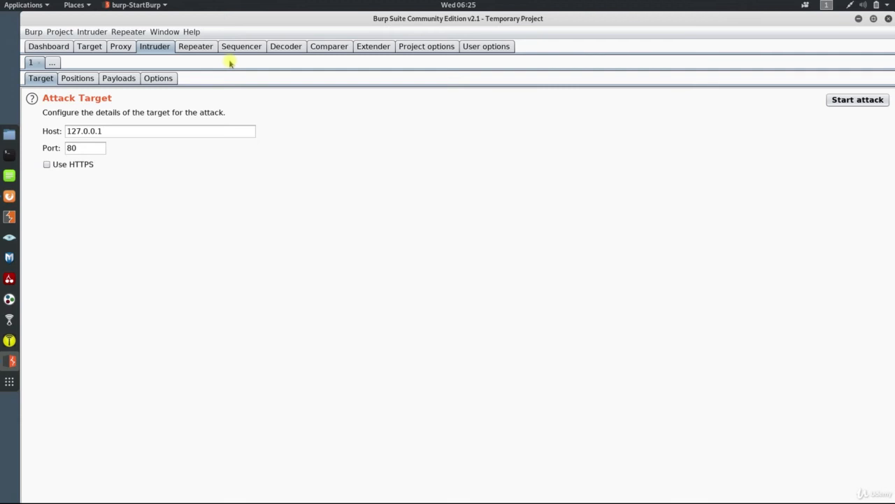
click(209, 47)
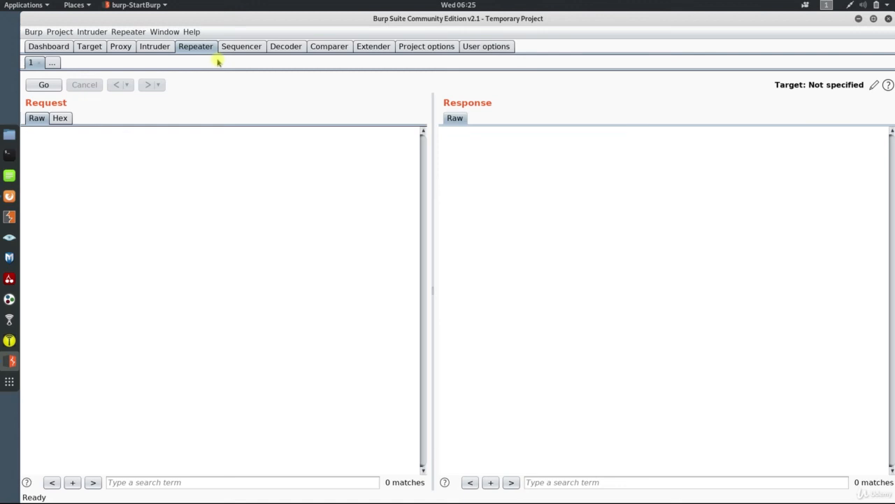
click(239, 44)
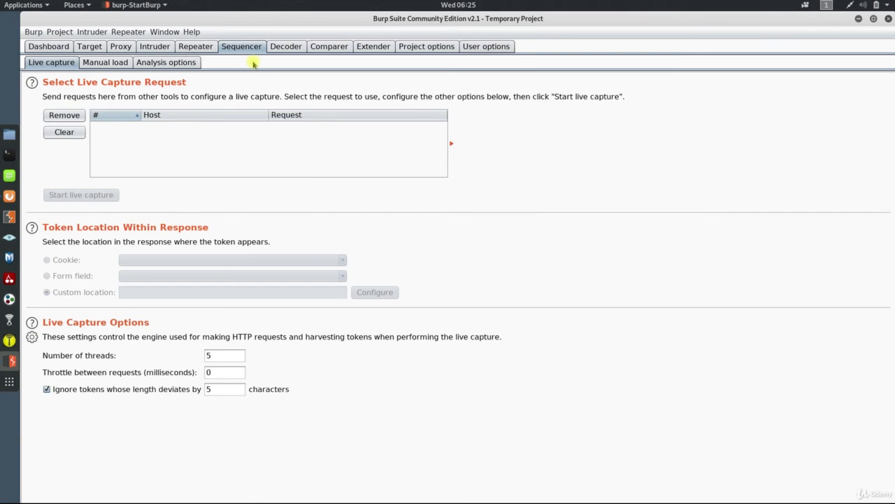
click(286, 46)
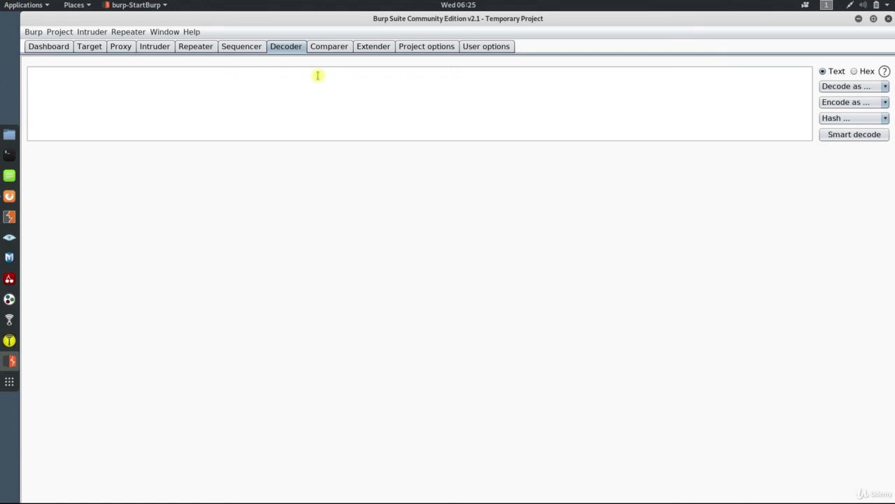
click(329, 47)
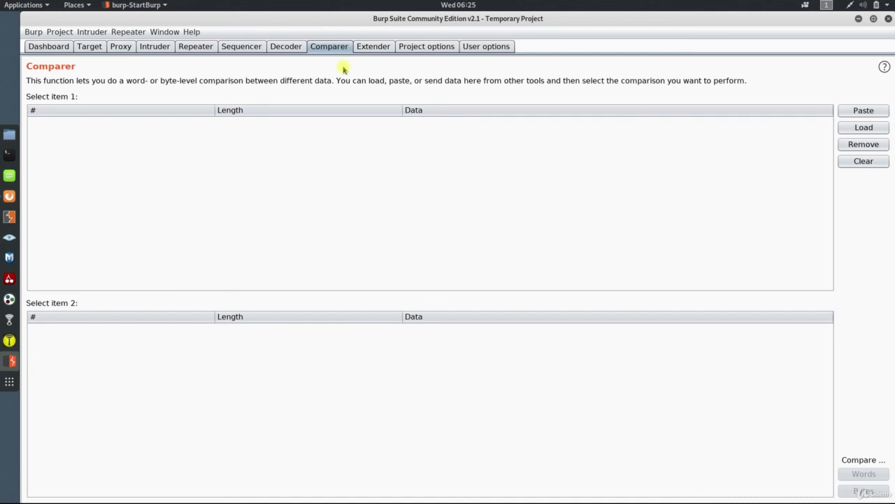
Open the BApp Store in the Extender and sort the extensions by popularity, most popular first
click(374, 47)
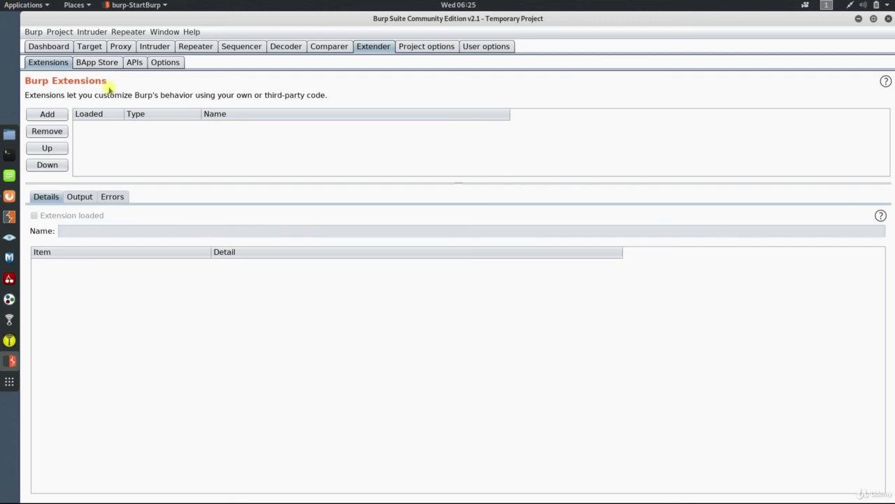
click(89, 62)
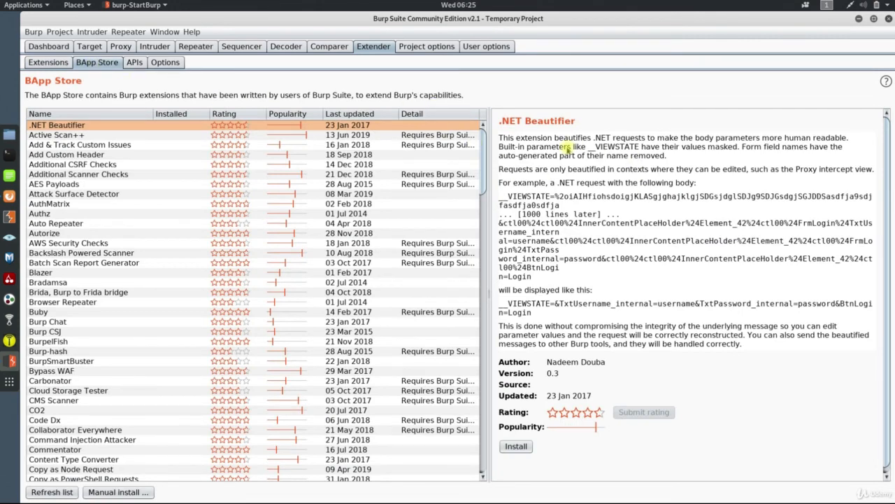
scroll(424, 223, down, 3)
click(288, 114)
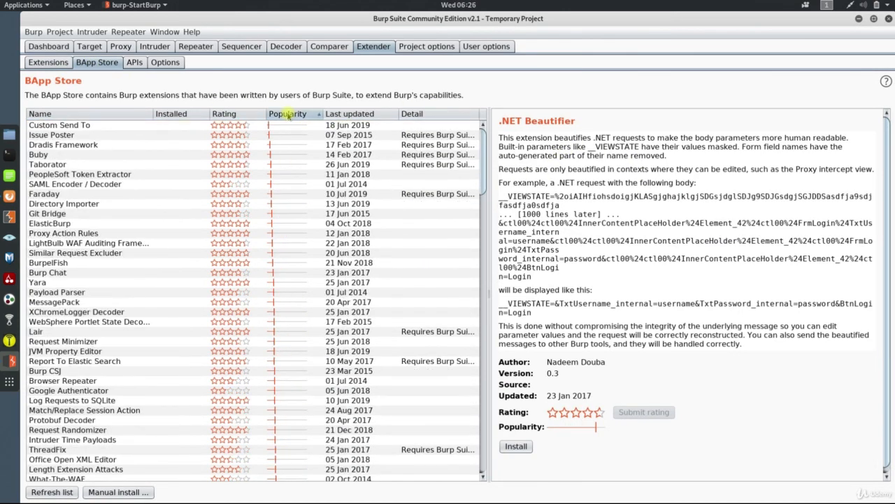
click(288, 114)
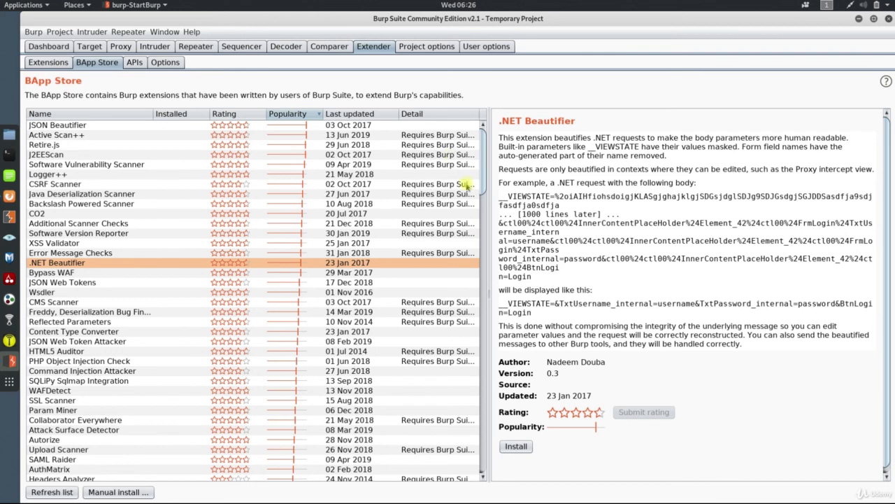
Look through the connection settings in the project options, down to Out-of-Scope Requests
click(431, 49)
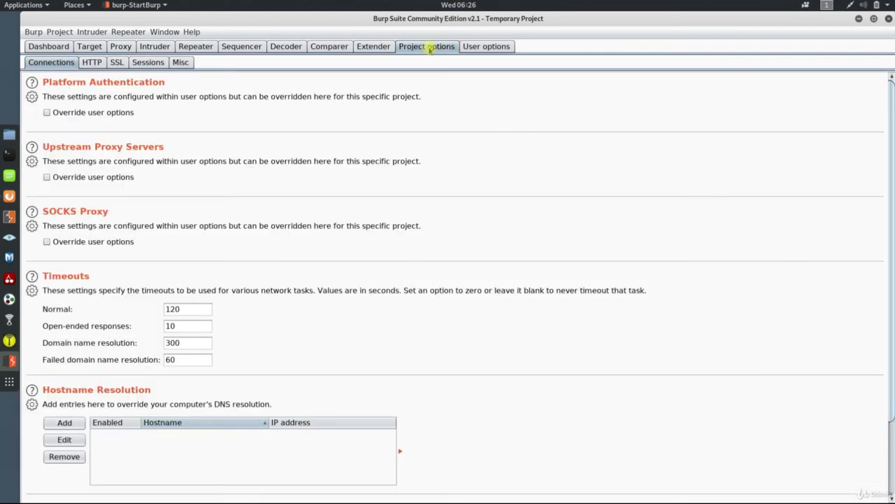
scroll(524, 132, down, 3)
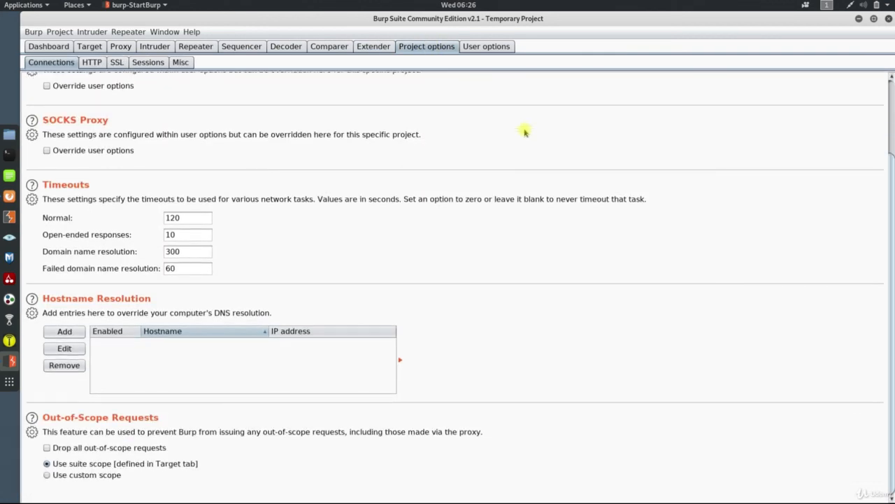
scroll(525, 132, up, 3)
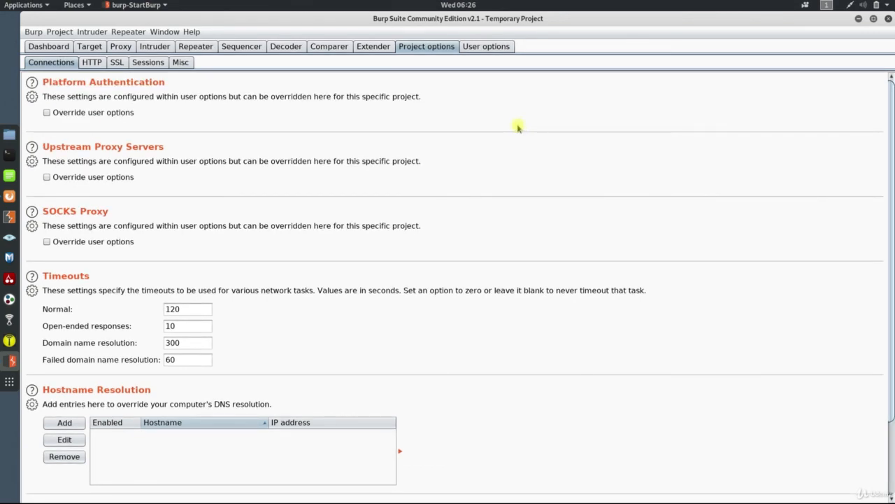
Review the Connections, SSL and Display settings in the user options
click(489, 45)
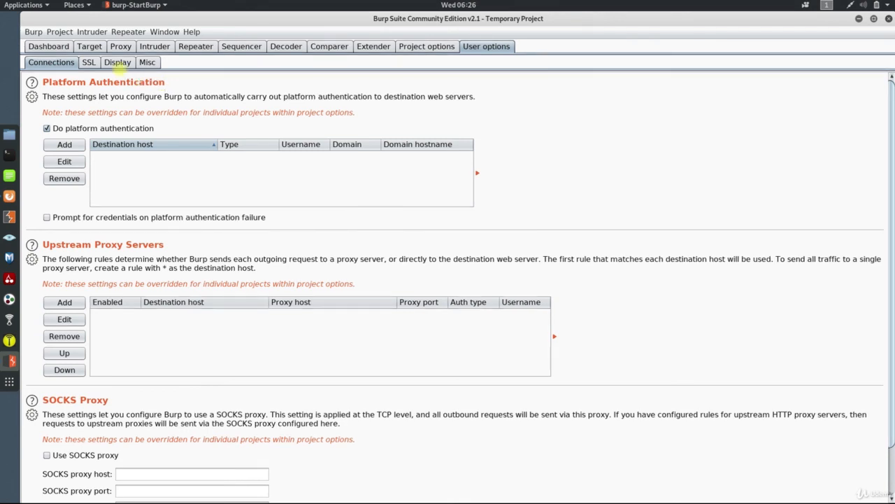
click(89, 63)
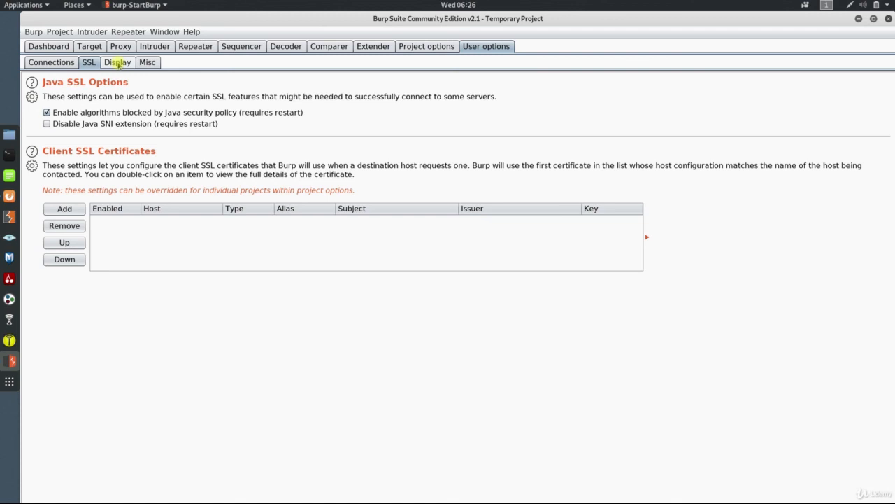
click(118, 64)
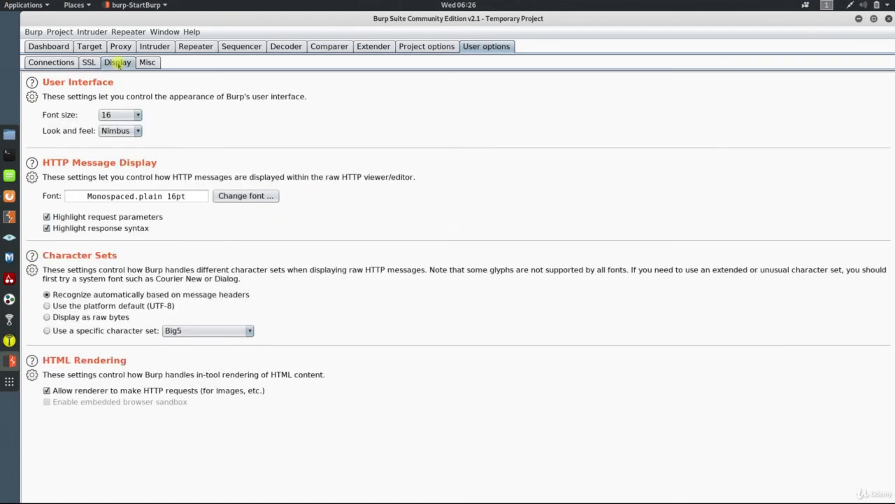